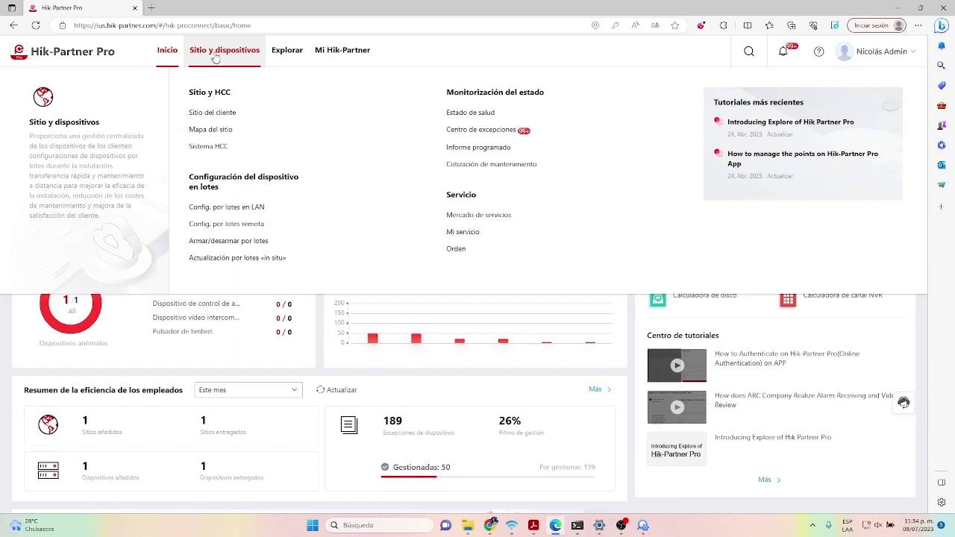
# - Open the Sitio del cliente list under Sitio y dispositivos
pyautogui.click(214, 56)
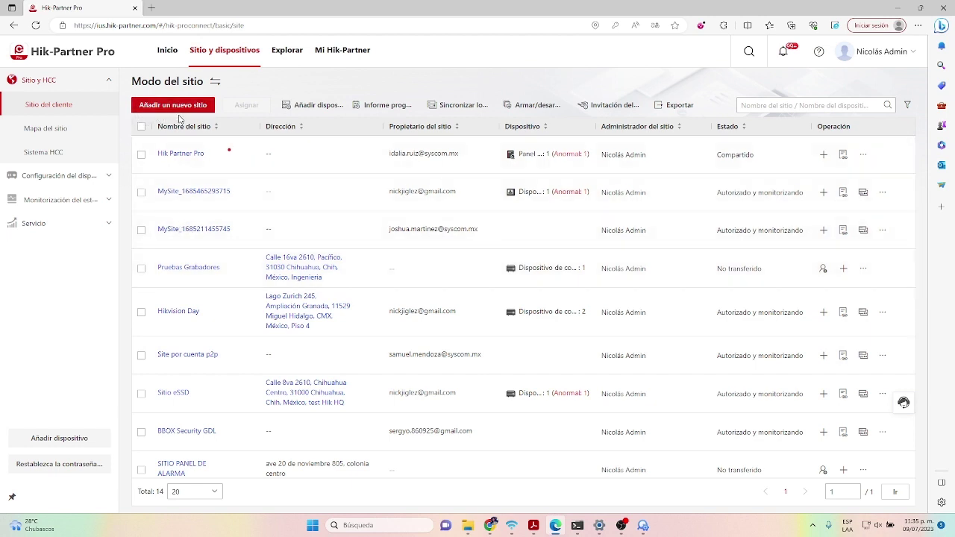
# - Start a brand-new site and replace its default name with 'Sitio nuevo'
pyautogui.click(173, 105)
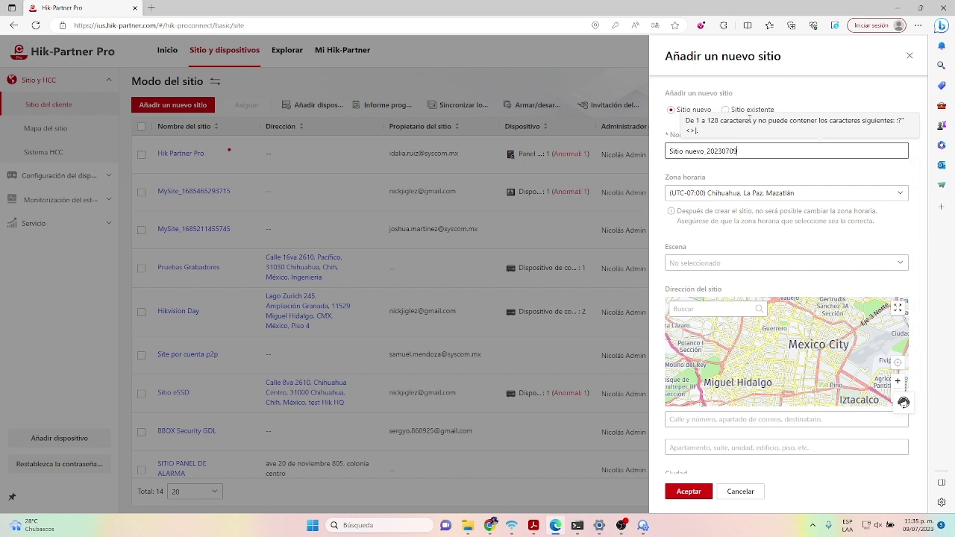
pyautogui.click(669, 109)
pyautogui.moveTo(739, 151); pyautogui.dragTo(666, 152)
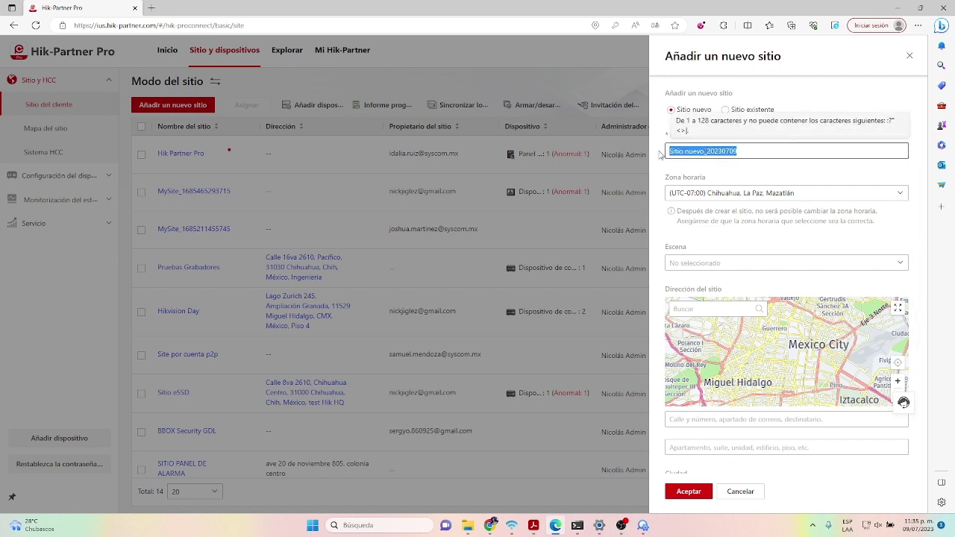
pyautogui.press('BackSpace')
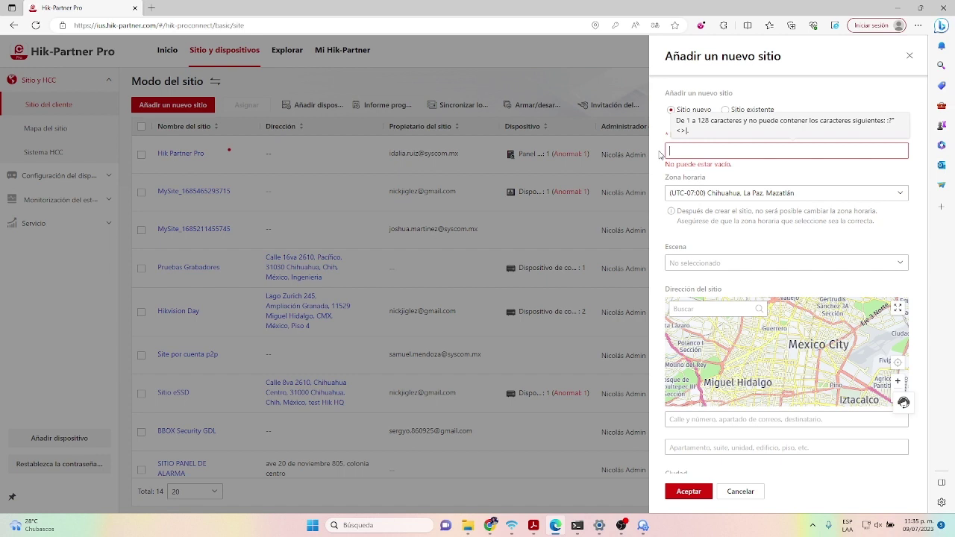
pyautogui.write('Sitio nuevo')
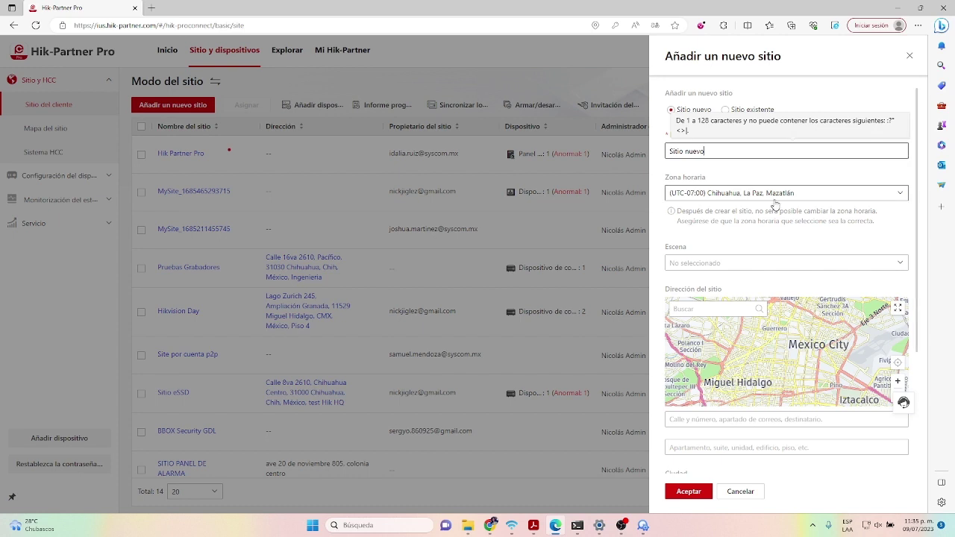
# - Set the Chihuahua time zone and Casa scene, and place the site at Syscom Chihuahua on the map
pyautogui.click(715, 194)
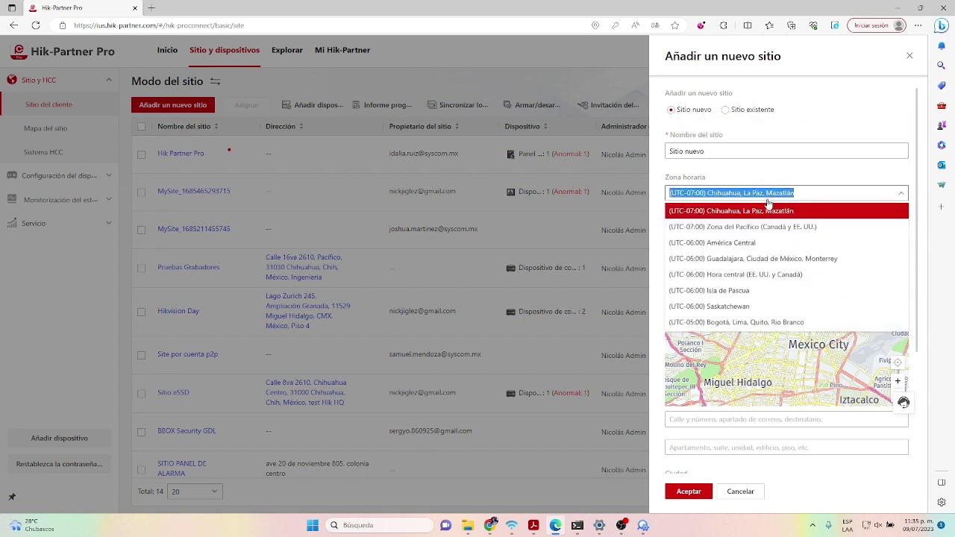
pyautogui.click(723, 212)
pyautogui.click(683, 264)
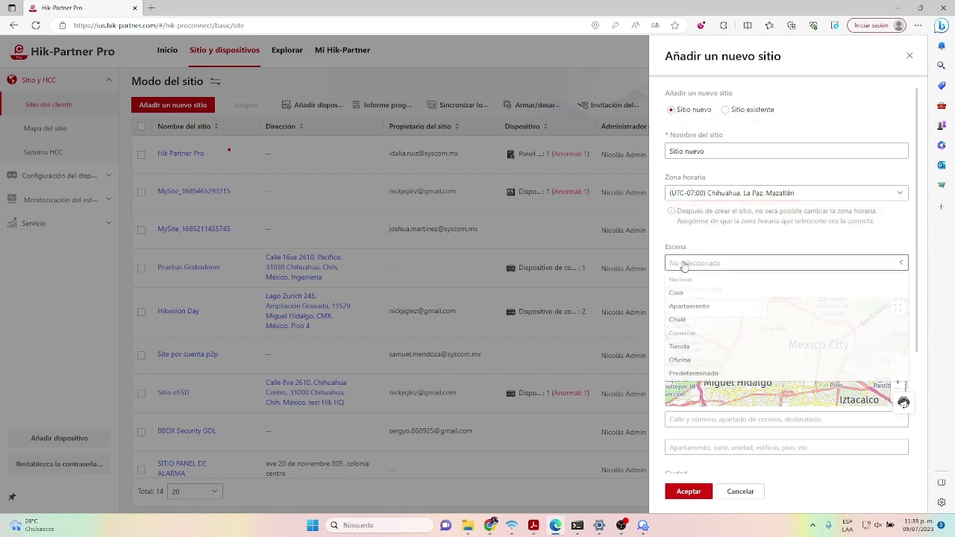
pyautogui.click(678, 297)
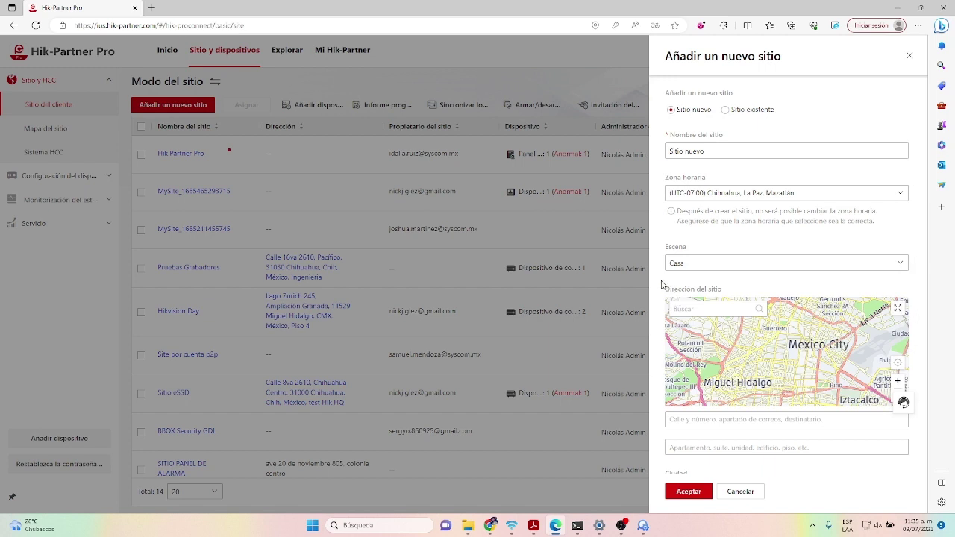
pyautogui.click(699, 311)
pyautogui.write('Syscom')
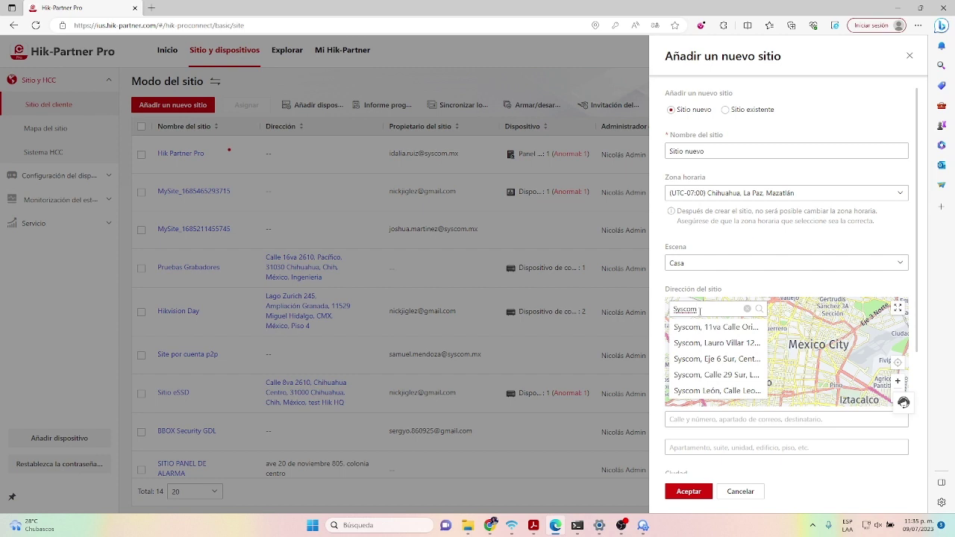
pyautogui.write(' chihuahua')
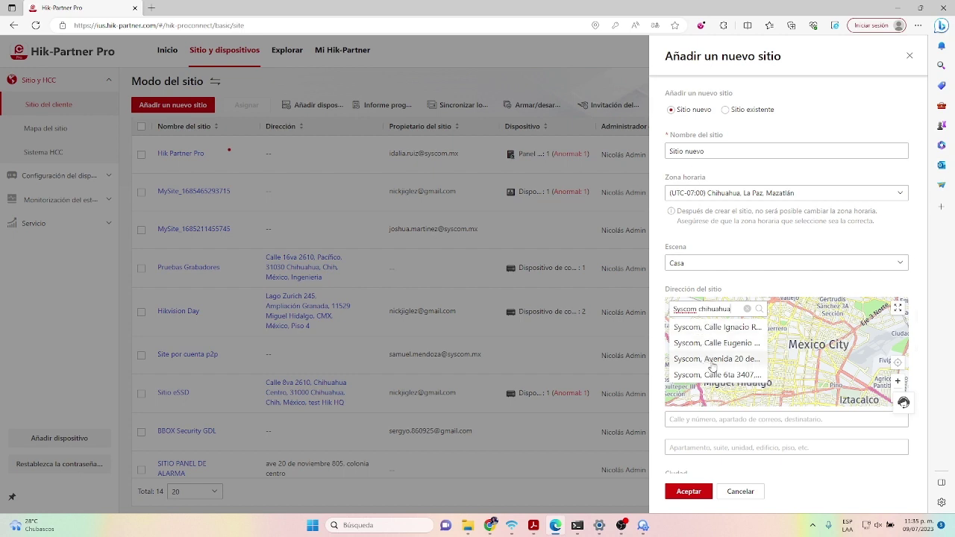
pyautogui.click(707, 362)
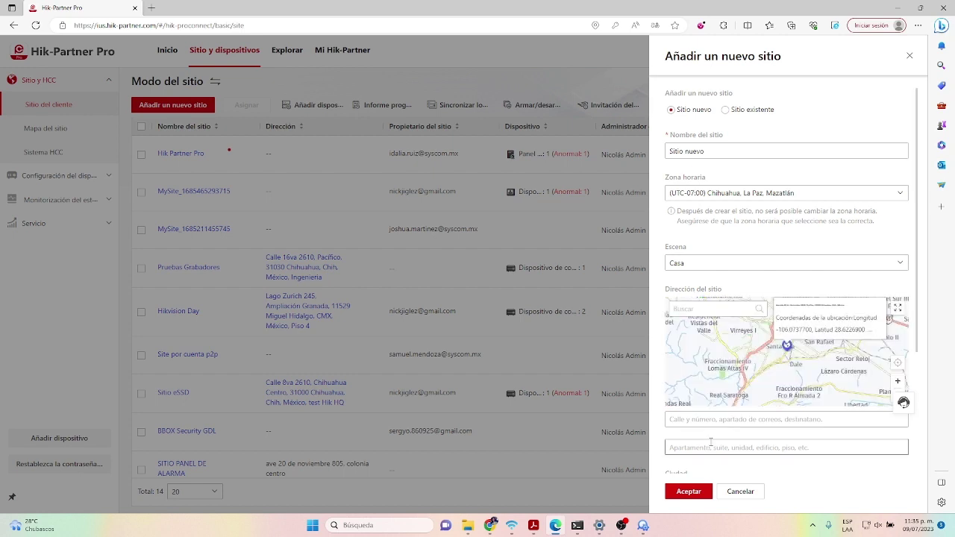
# - Enter Chihuahua as both city and state, then save the new site
pyautogui.scroll(-3, 712, 446)
pyautogui.click(681, 349)
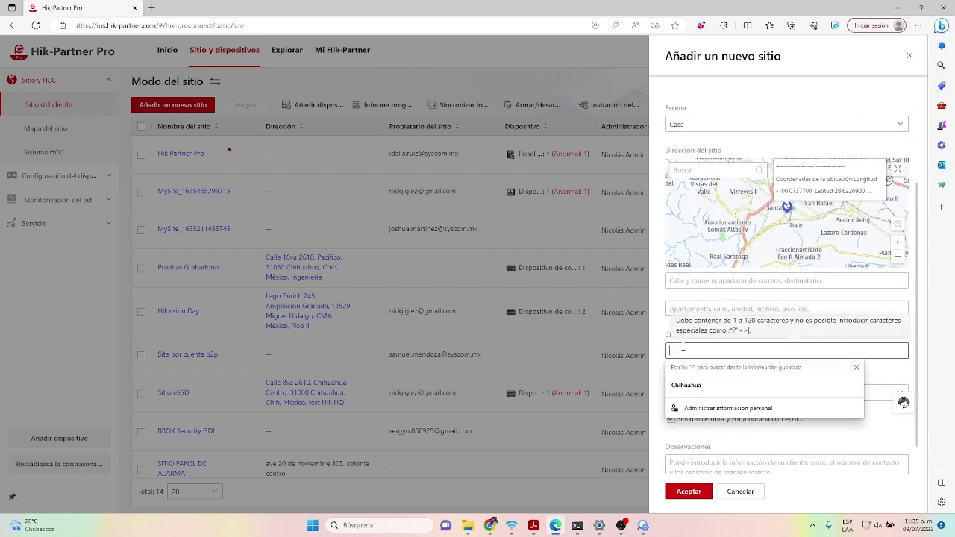
pyautogui.write('Chihuahua')
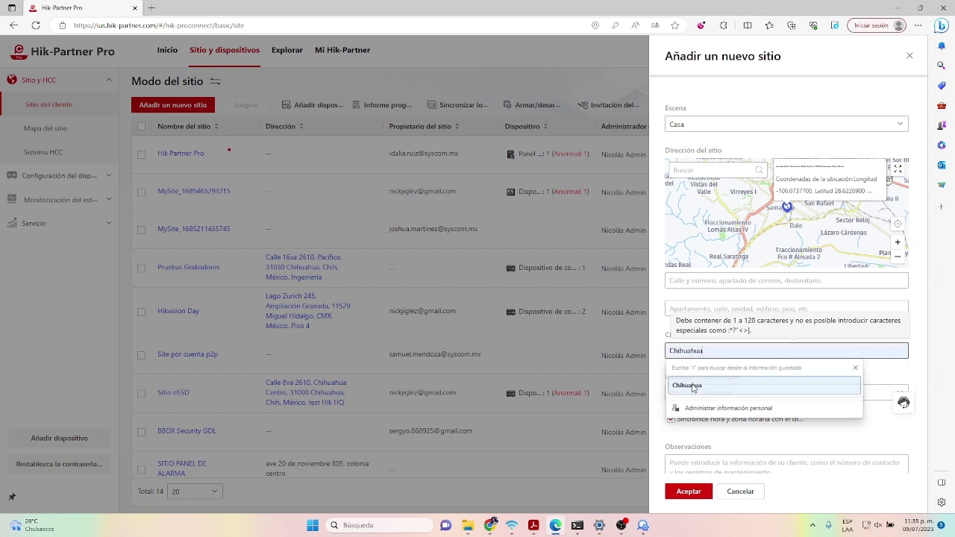
pyautogui.click(693, 395)
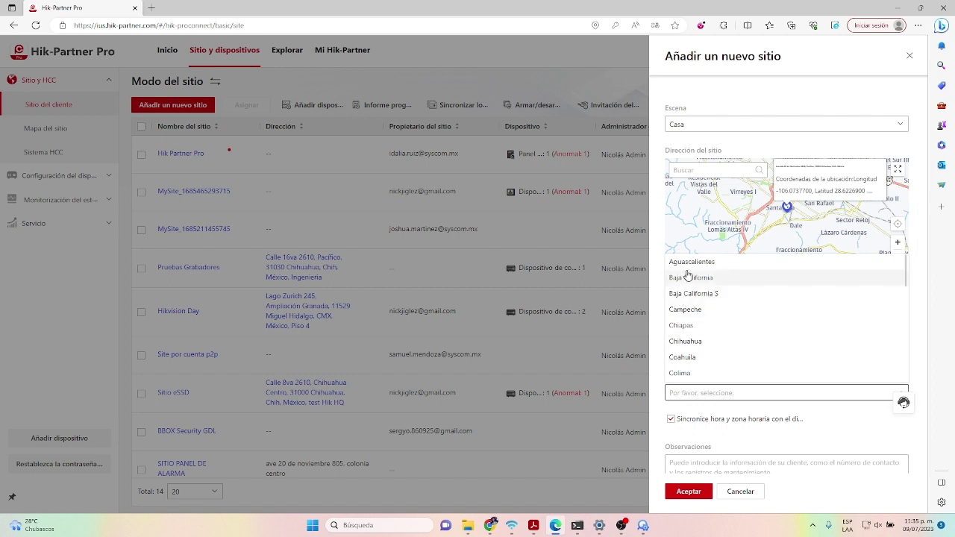
pyautogui.click(684, 342)
pyautogui.scroll(-1, 703, 461)
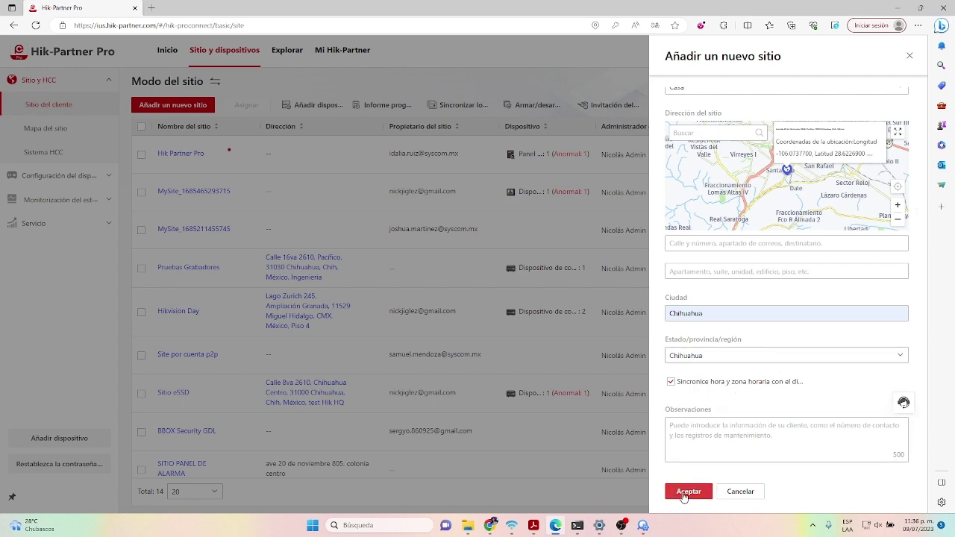
pyautogui.click(688, 492)
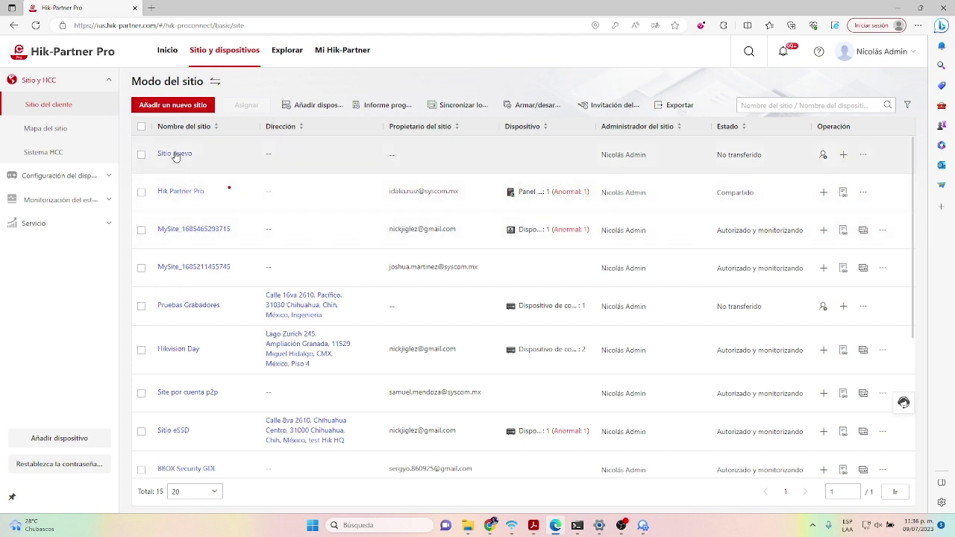
# - Open Sitio nuevo and start adding a device, revealing the inactive camera at 192.168.1.64
pyautogui.click(174, 157)
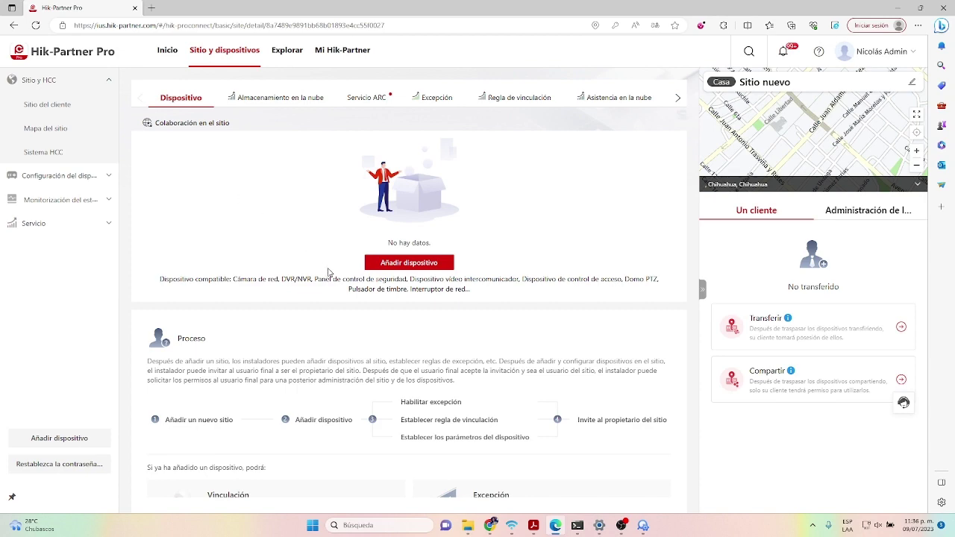
pyautogui.click(406, 265)
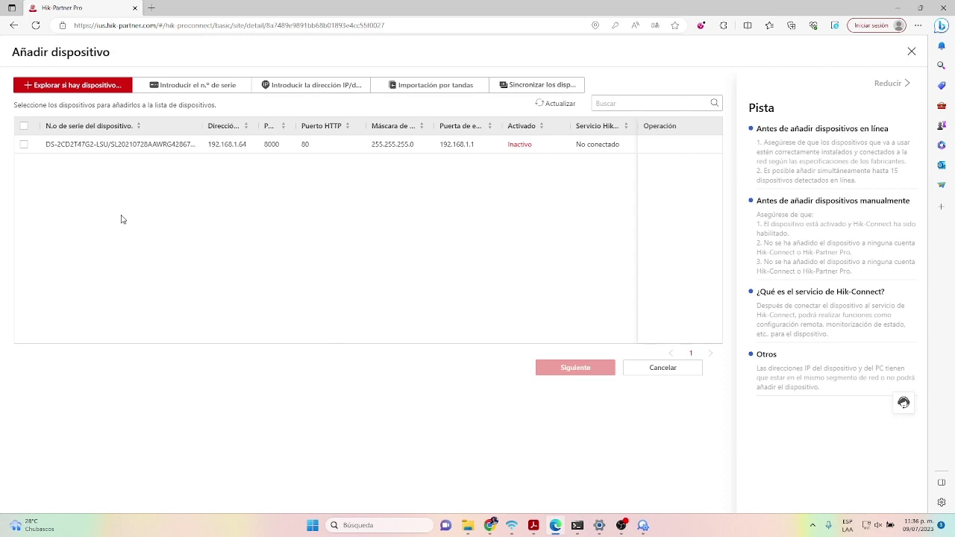
# - Select the detected camera and activate it with an admin password entered and confirmed
pyautogui.click(24, 145)
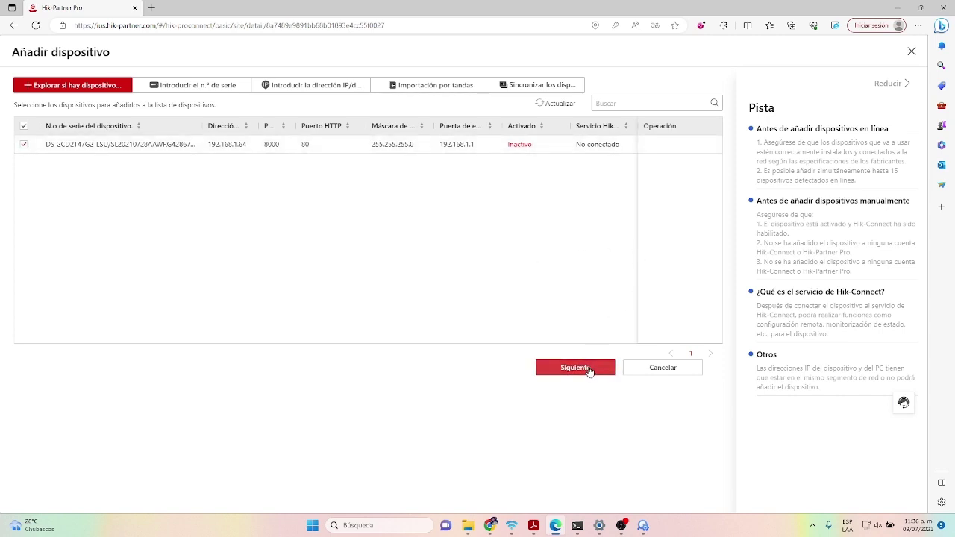
pyautogui.click(589, 370)
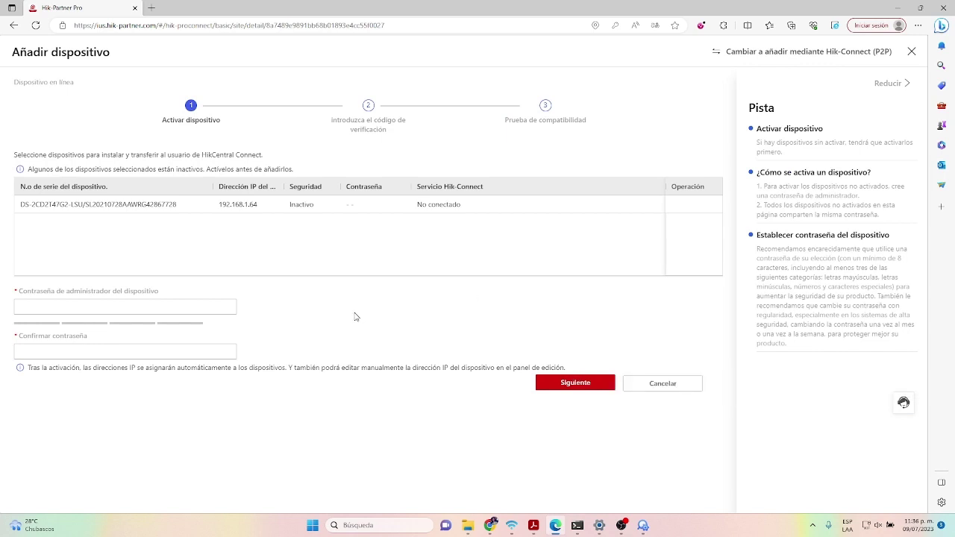
pyautogui.click(184, 307)
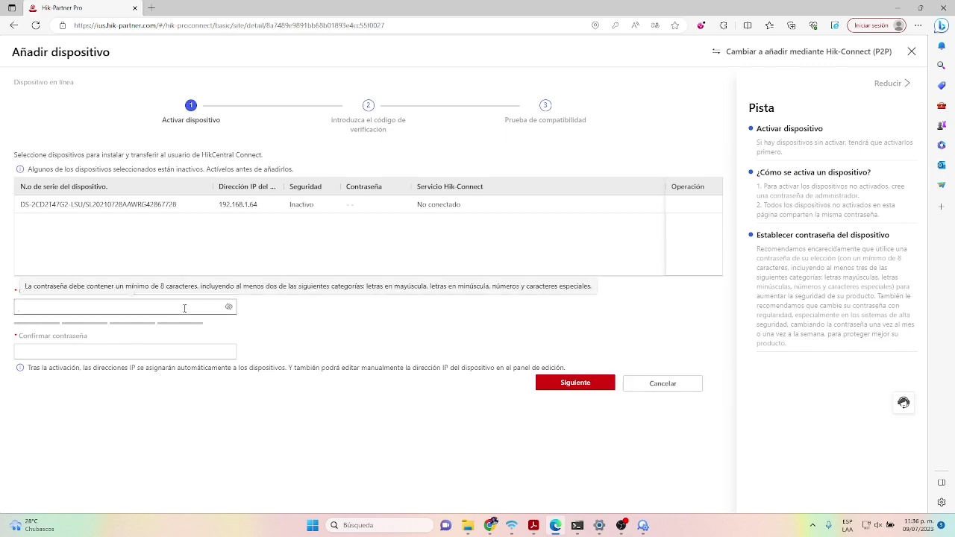
pyautogui.write('a')
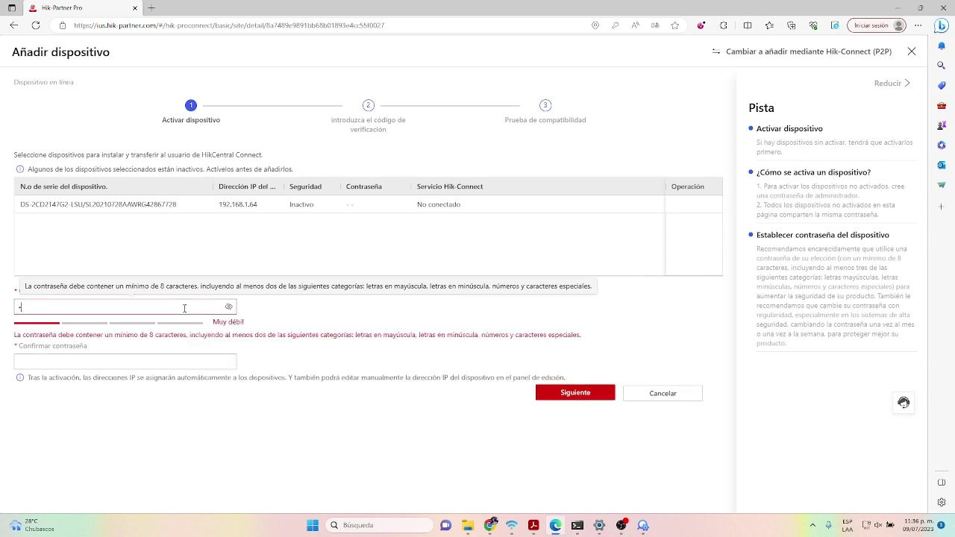
pyautogui.write('•••••••')
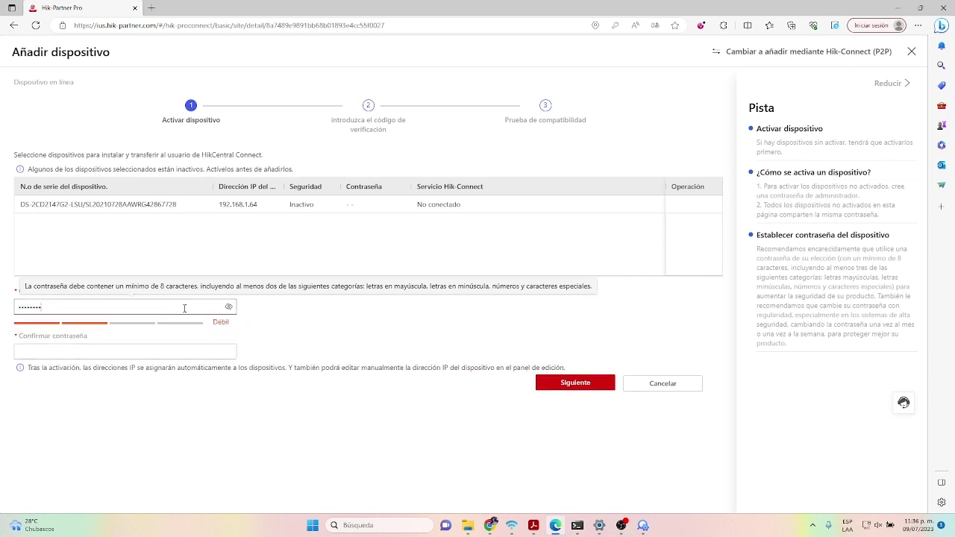
pyautogui.click(117, 351)
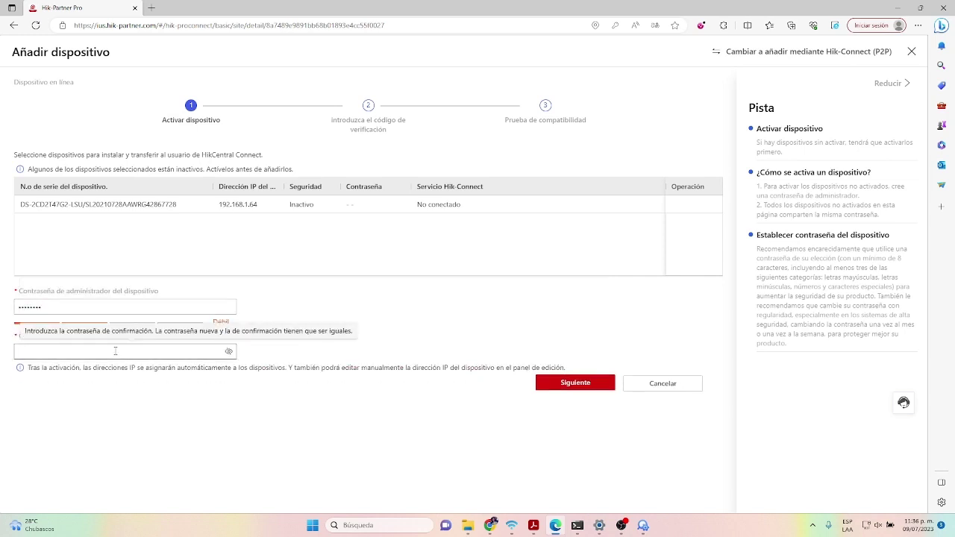
pyautogui.write('a')
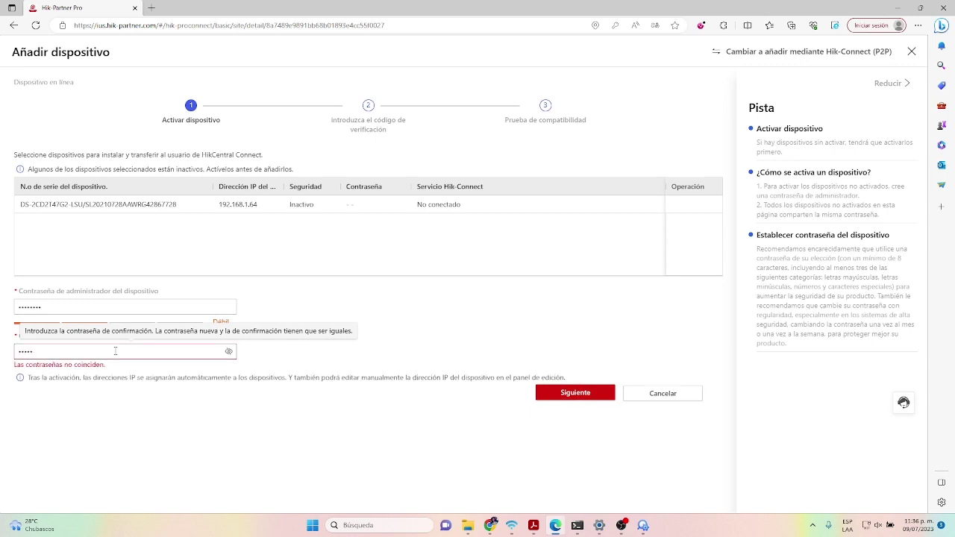
pyautogui.write('•••••••')
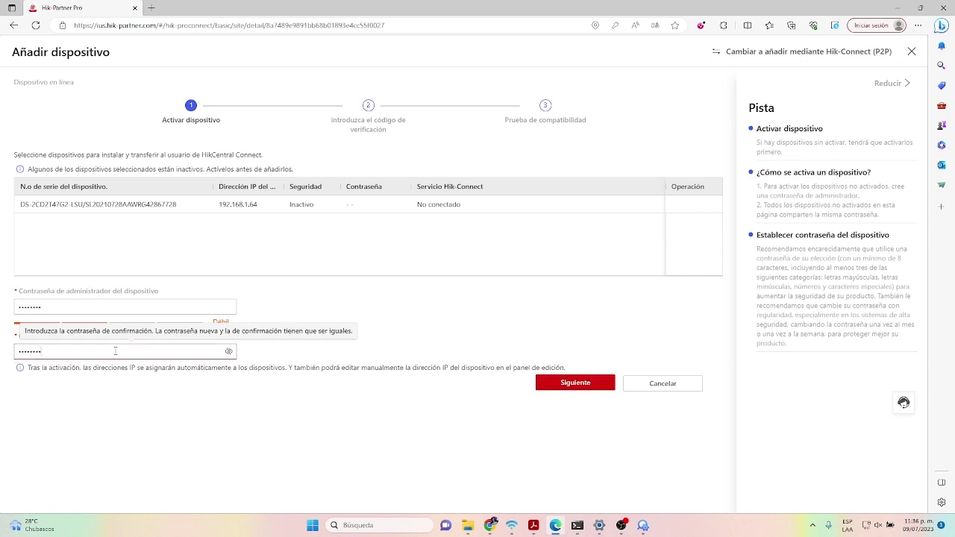
pyautogui.doubleClick(116, 351)
pyautogui.click(573, 383)
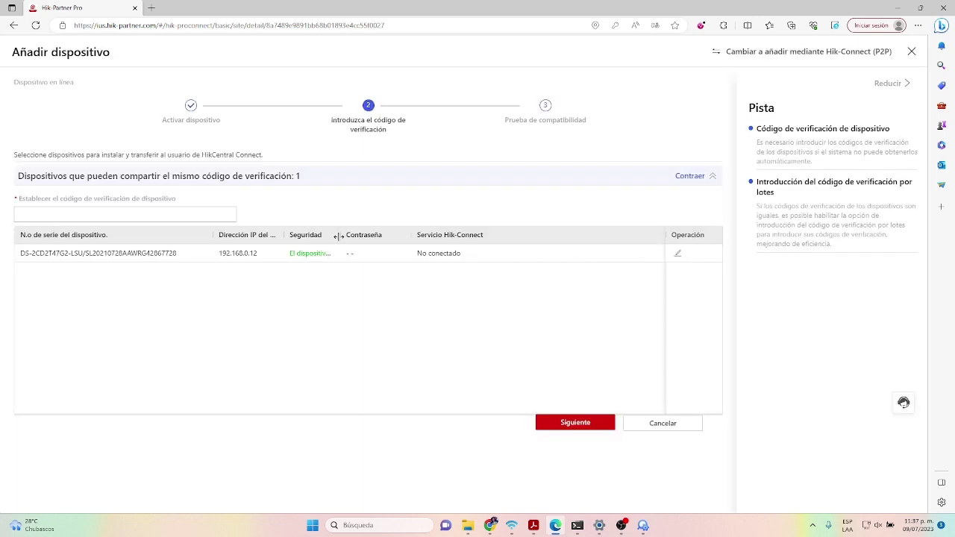
# - Widen the Seguridad column, then enter the device verification code to reach the compatibility check
pyautogui.moveTo(338, 236); pyautogui.dragTo(363, 237)
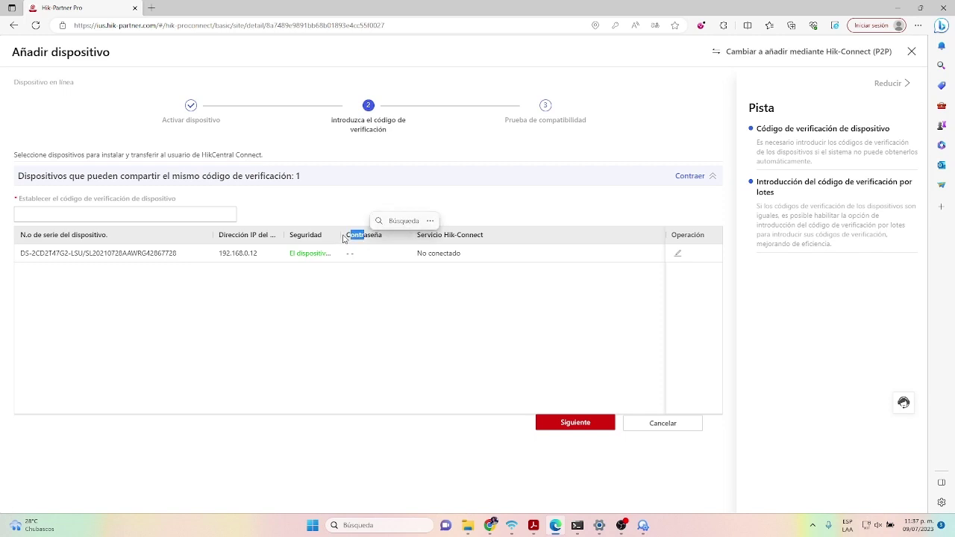
pyautogui.click(340, 235)
pyautogui.moveTo(340, 235); pyautogui.dragTo(379, 235)
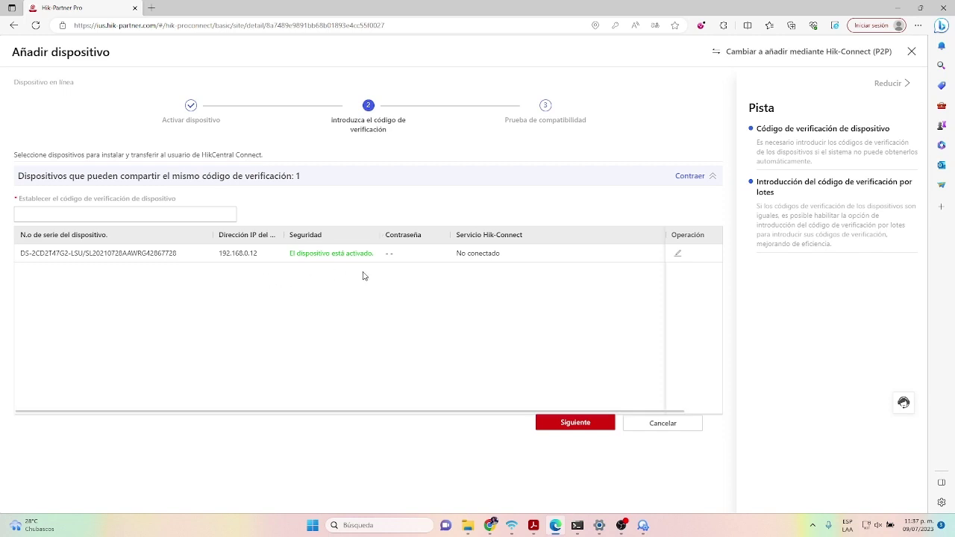
pyautogui.click(193, 214)
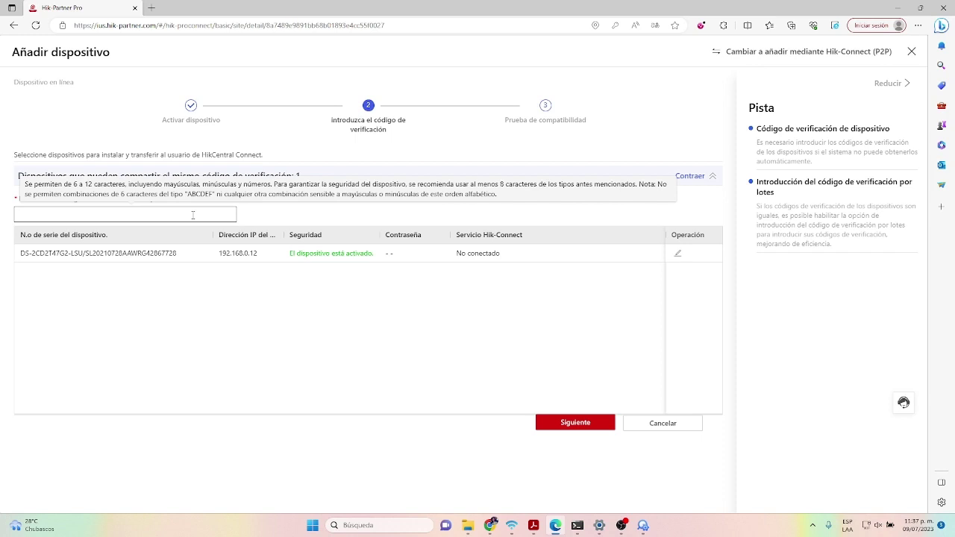
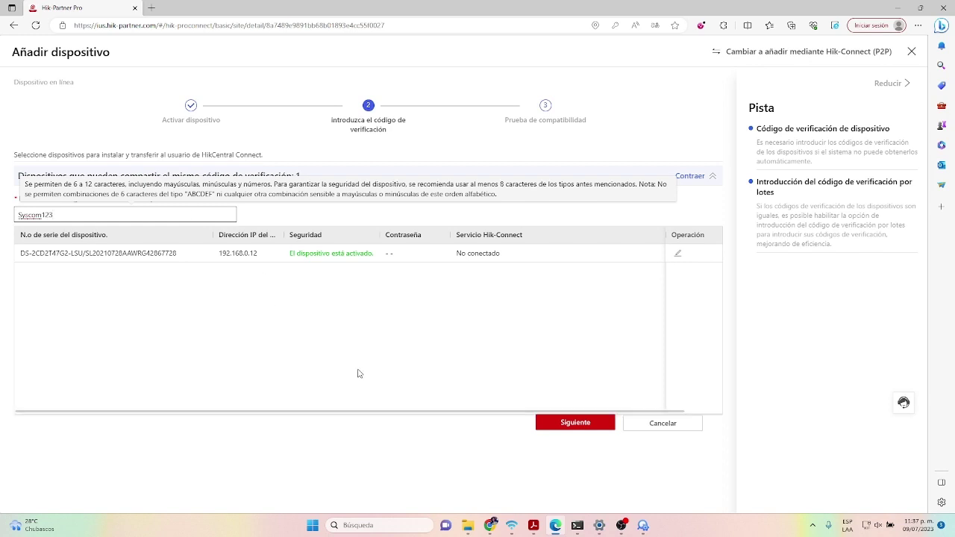
pyautogui.click(564, 424)
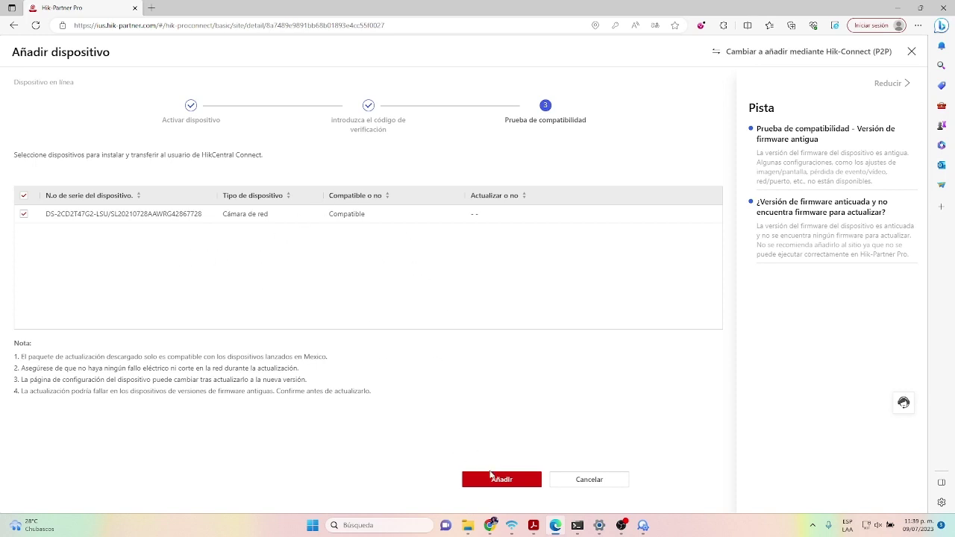
# - Add the compatible camera to the site, close the promo popup, and go back to the site list
pyautogui.click(496, 479)
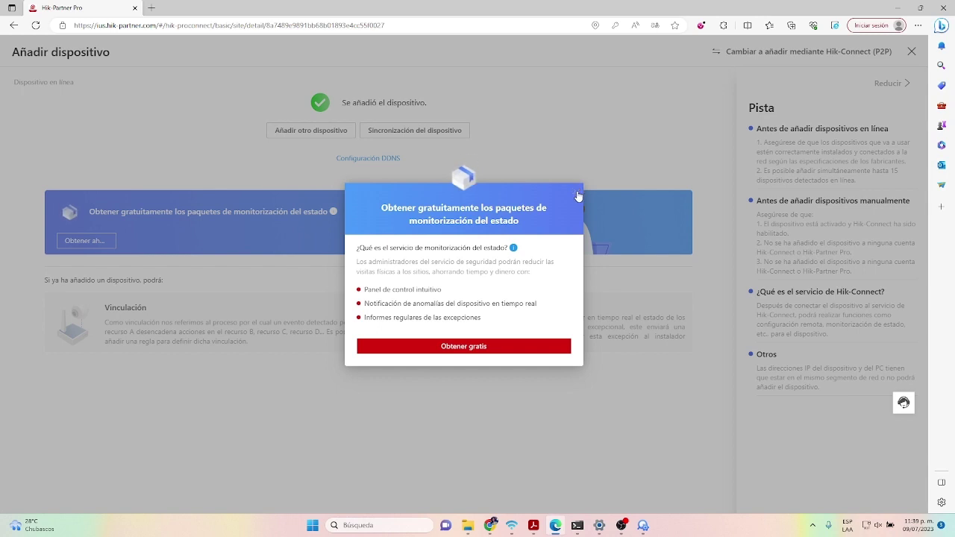
pyautogui.click(578, 193)
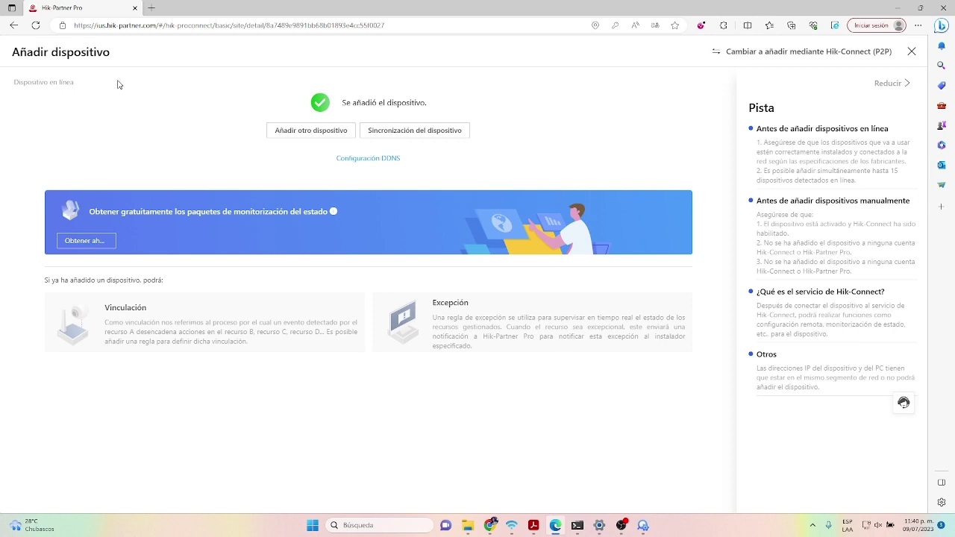
pyautogui.click(13, 25)
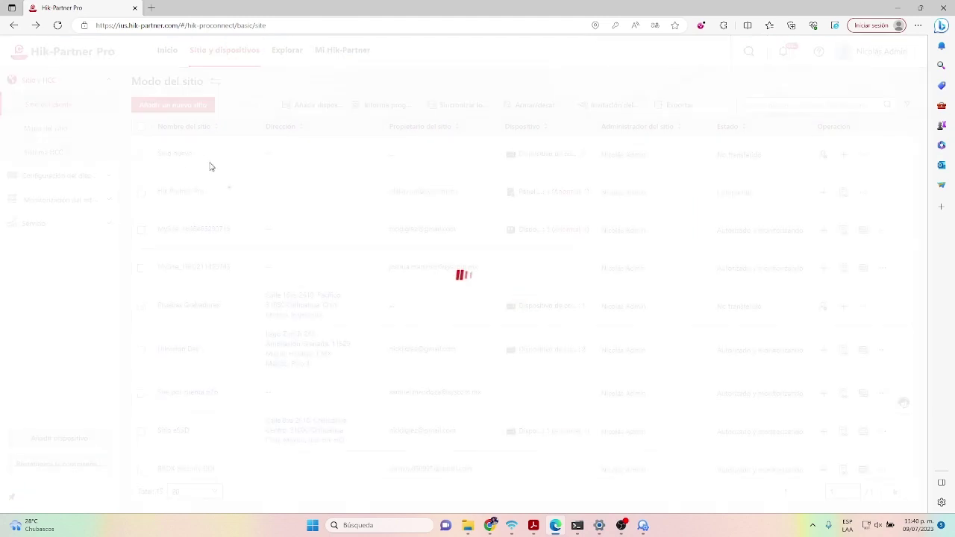
# - Open Sitio nuevo, choose Compartir, and accept the Avisos importantes notice
pyautogui.click(183, 156)
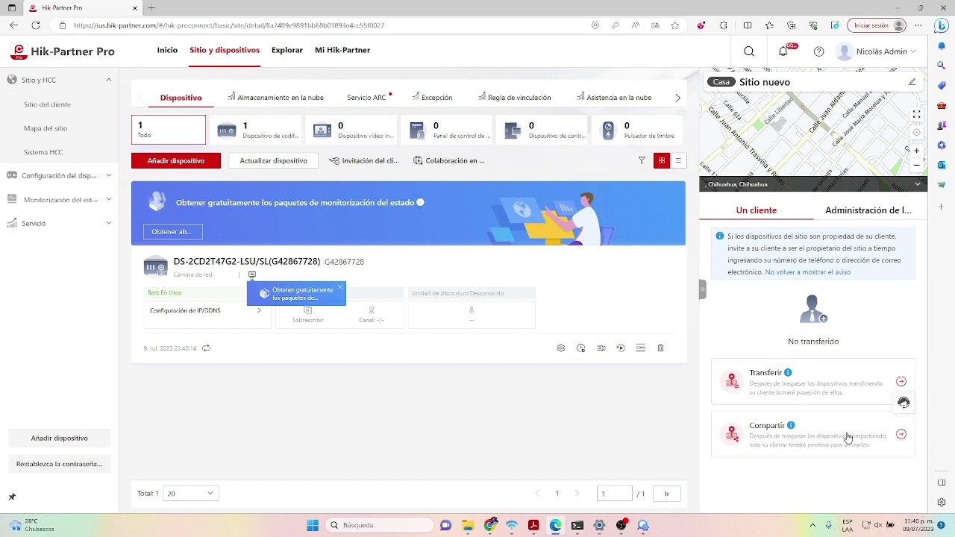
pyautogui.click(897, 439)
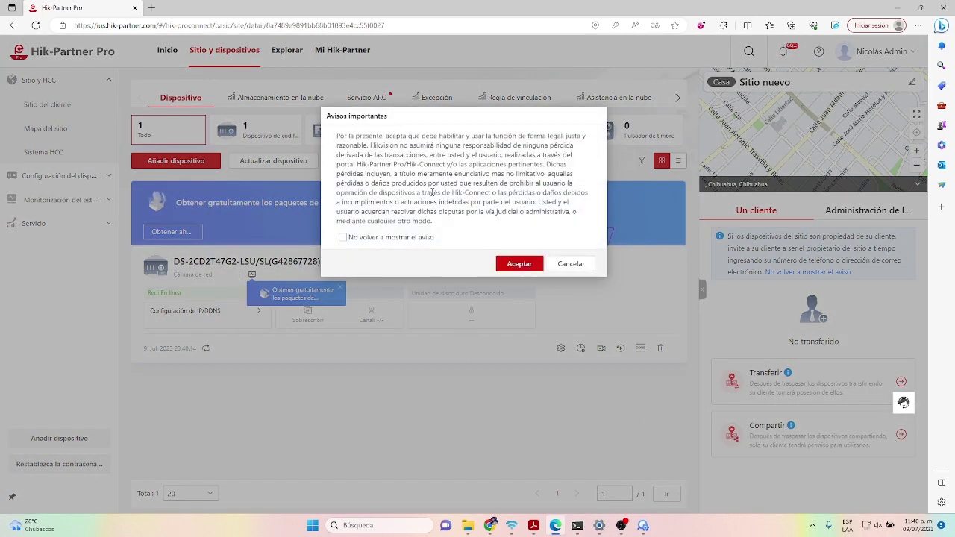
pyautogui.click(520, 264)
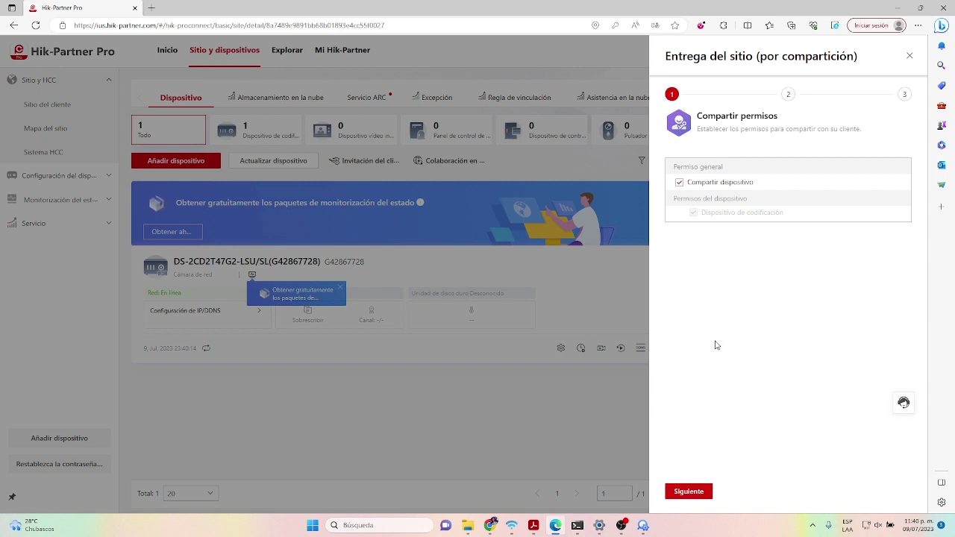
# - Keep Compartir dispositivo, tick Vista en directo and Reproducción, and advance to the Entregar step
pyautogui.click(702, 491)
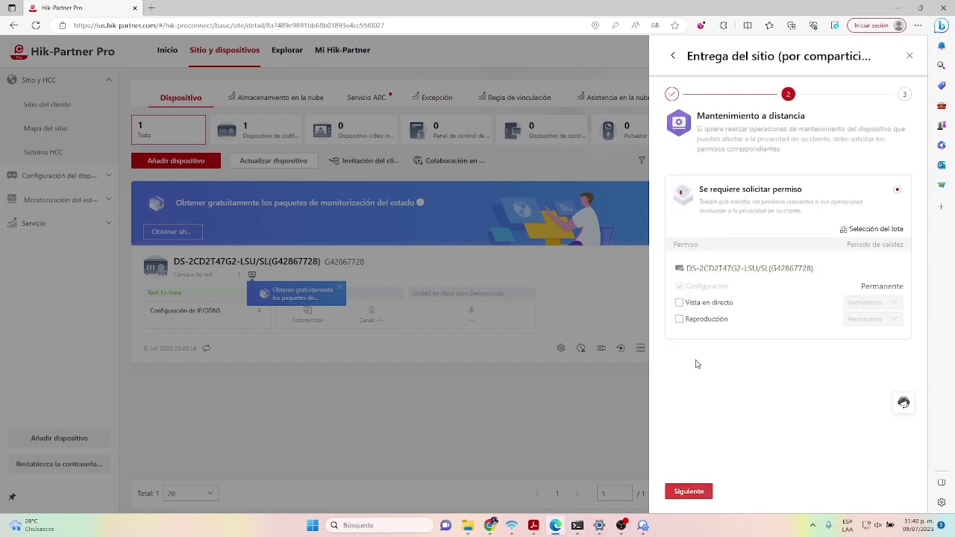
pyautogui.click(679, 302)
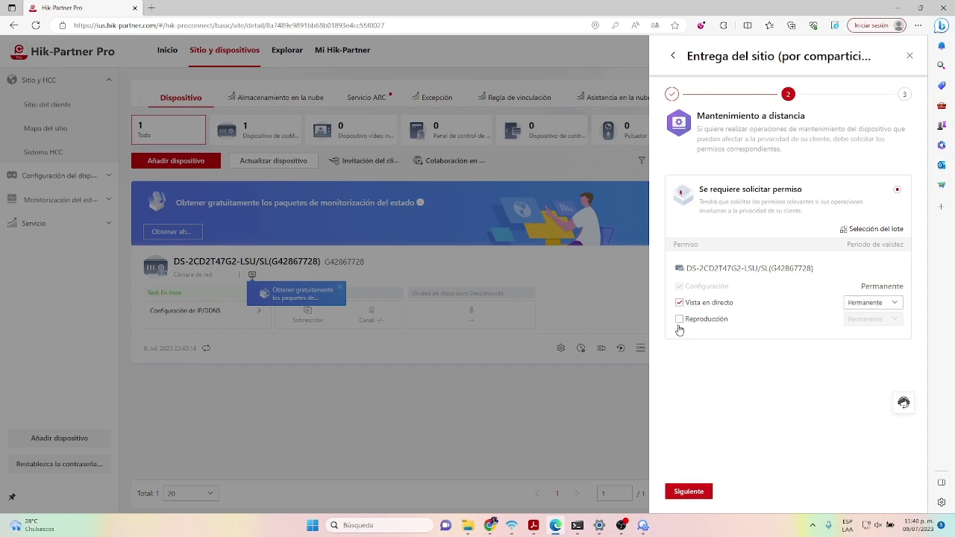
pyautogui.click(679, 320)
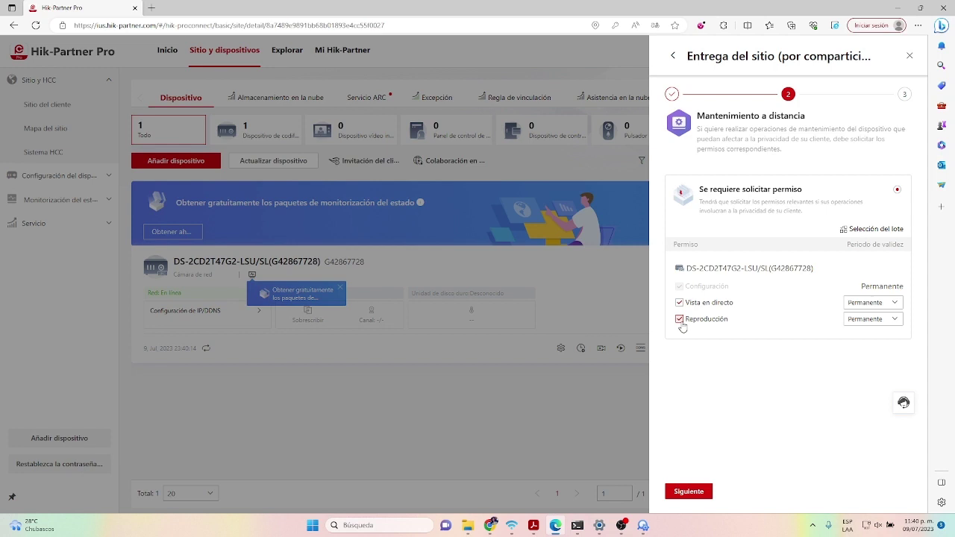
pyautogui.click(688, 491)
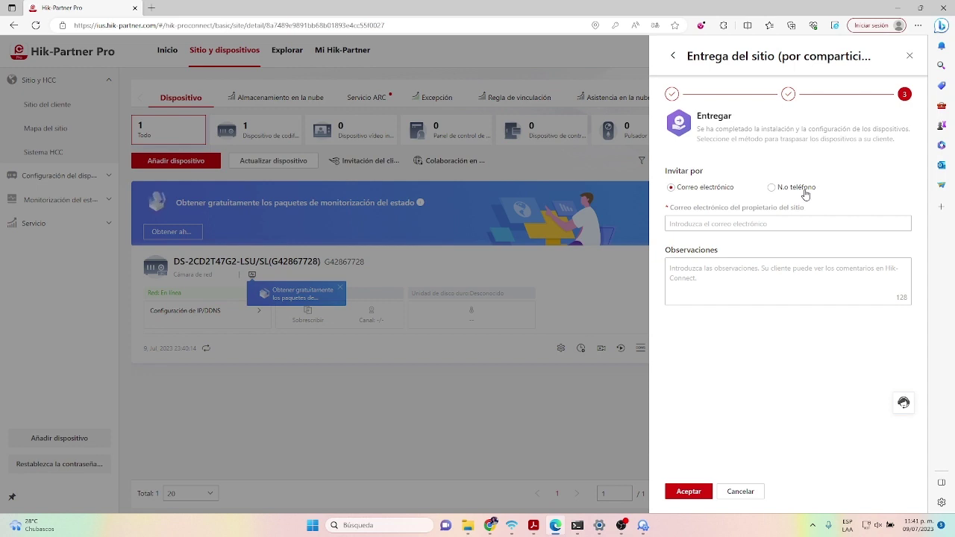
# - Fill in the client's saved e-mail address and send the sharing invitation
pyautogui.click(757, 223)
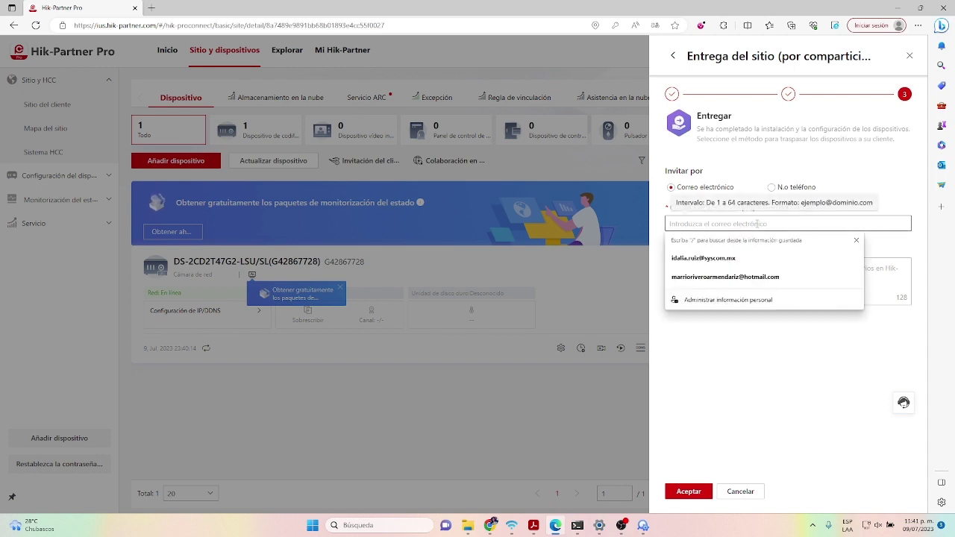
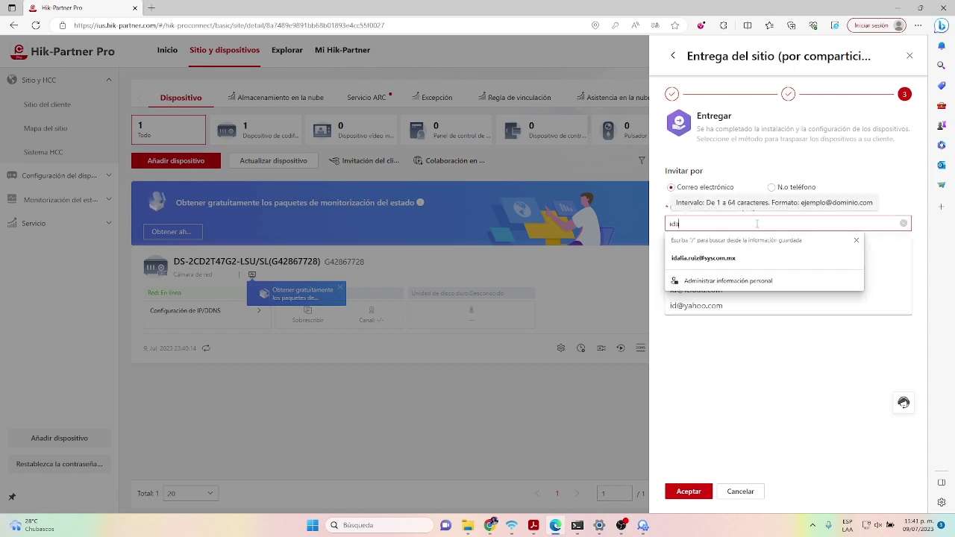
pyautogui.click(733, 259)
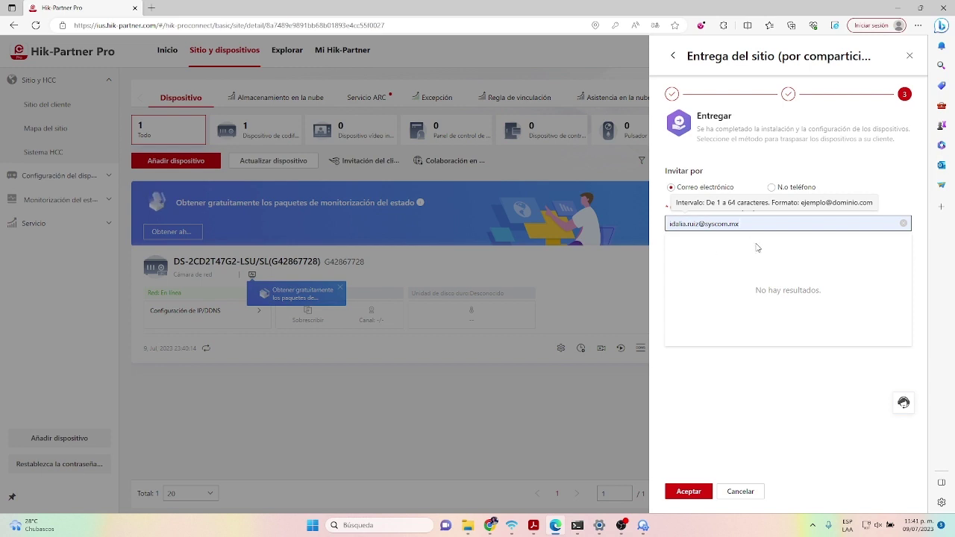
pyautogui.click(691, 493)
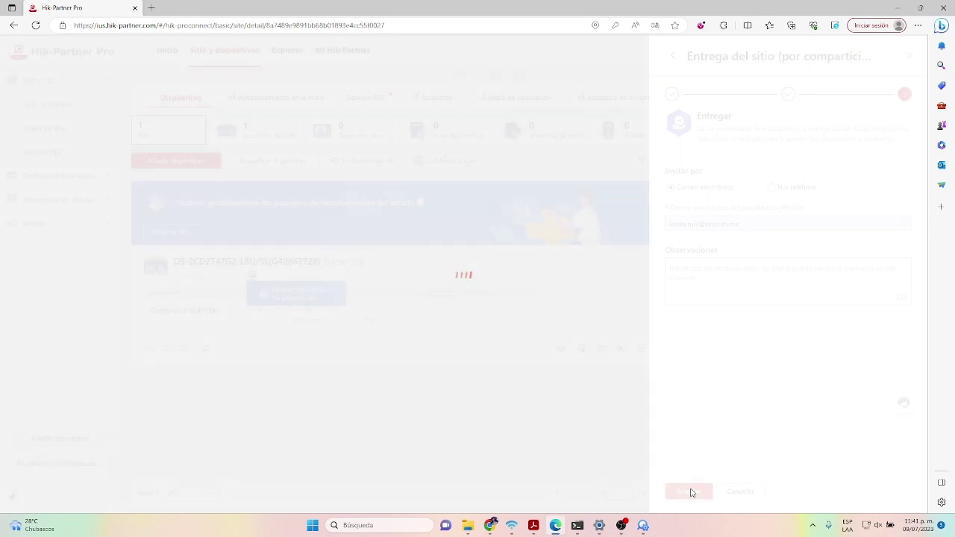